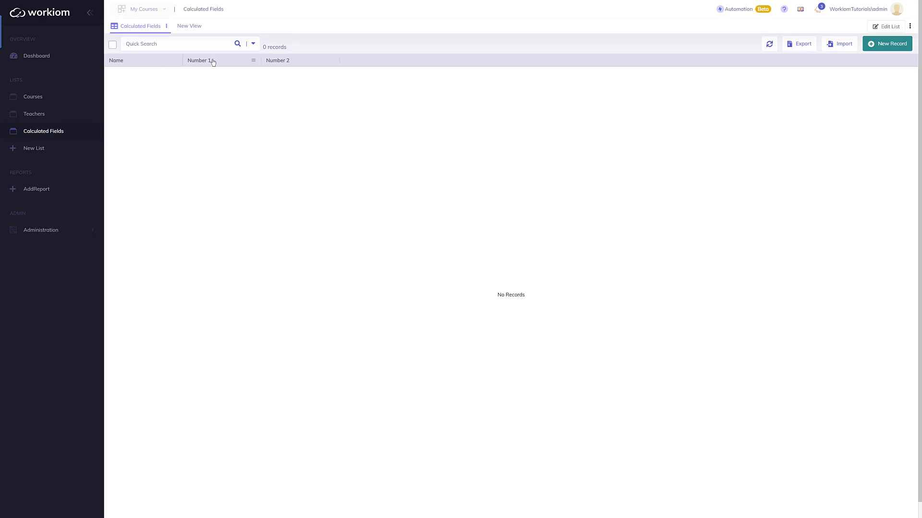
- Add a record named "My number" with Number 1 set to 1 and Number 2 set to 2
click(889, 44)
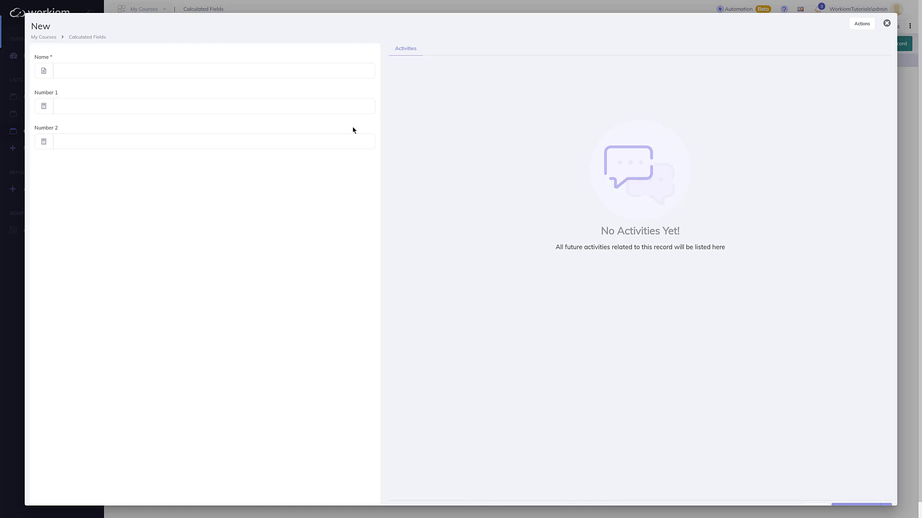
click(92, 72)
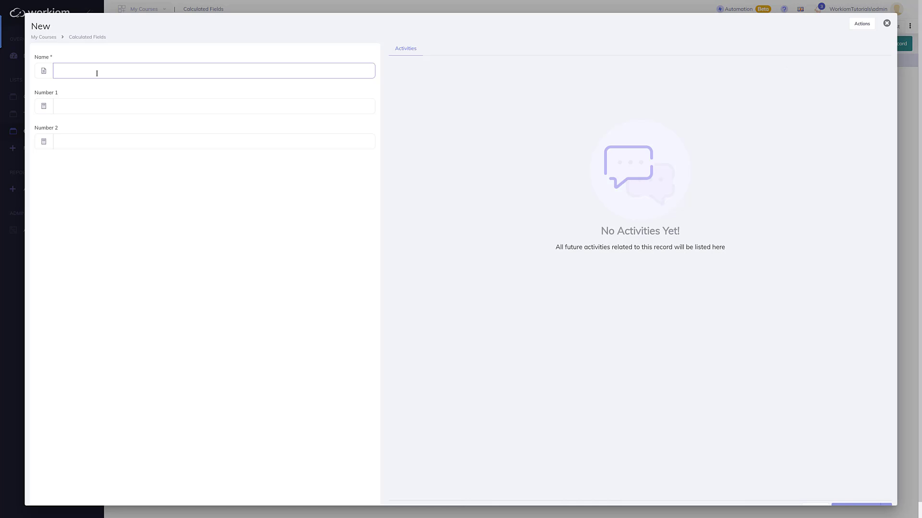
text(My number)
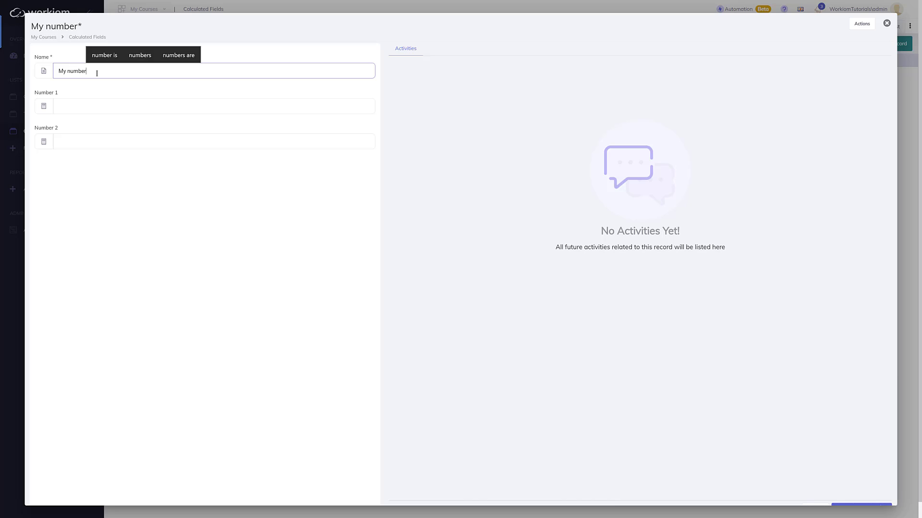
click(87, 107)
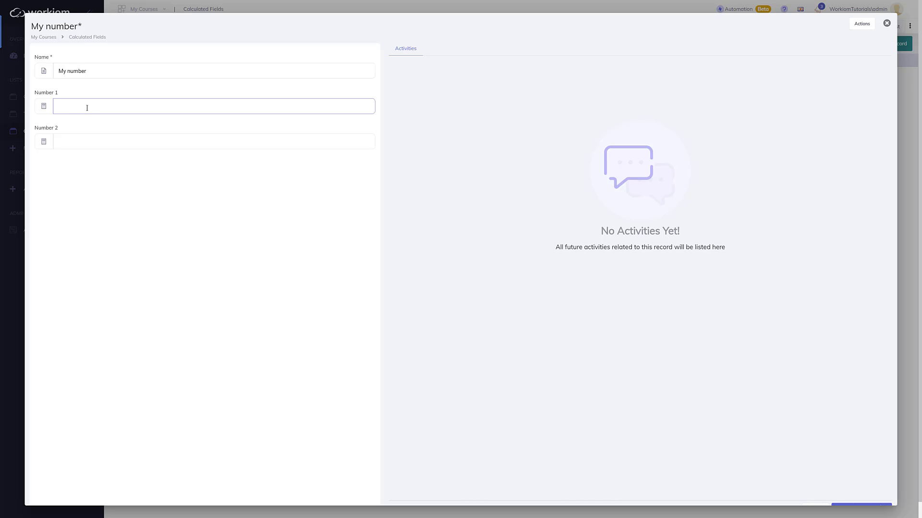
text(1)
click(88, 144)
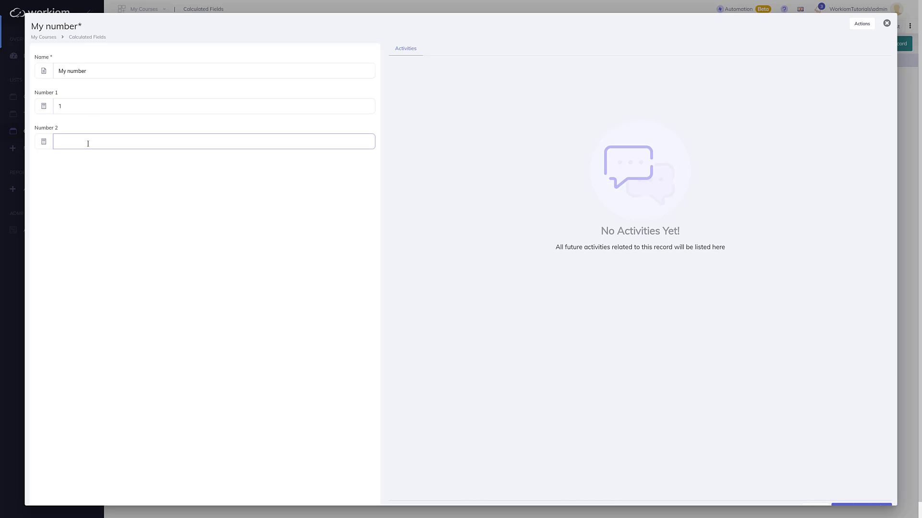
click(844, 507)
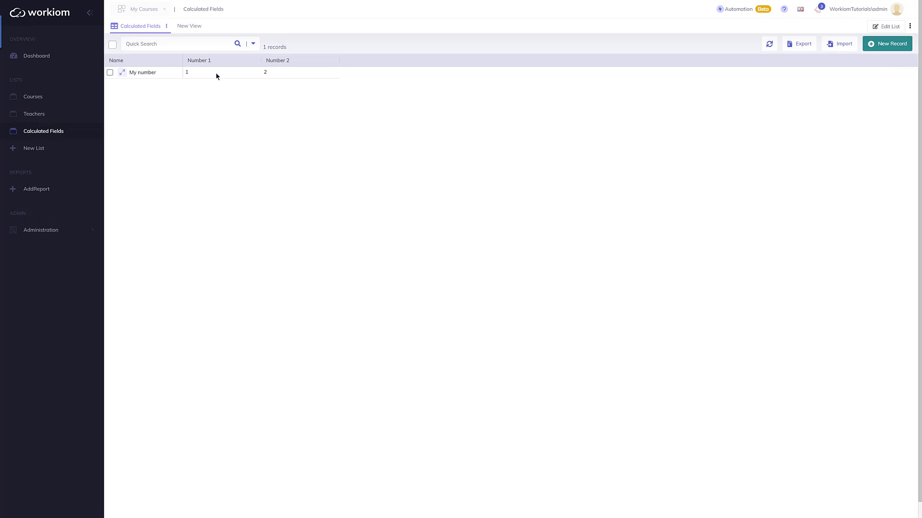
- Add a new field named Sum to the Calculated Fields list, with type Number, and make it a computed field
click(886, 28)
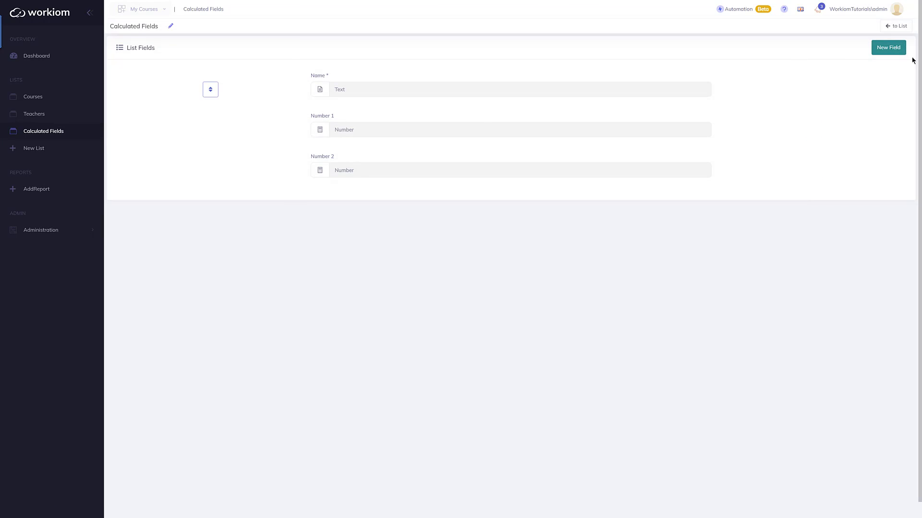
click(888, 49)
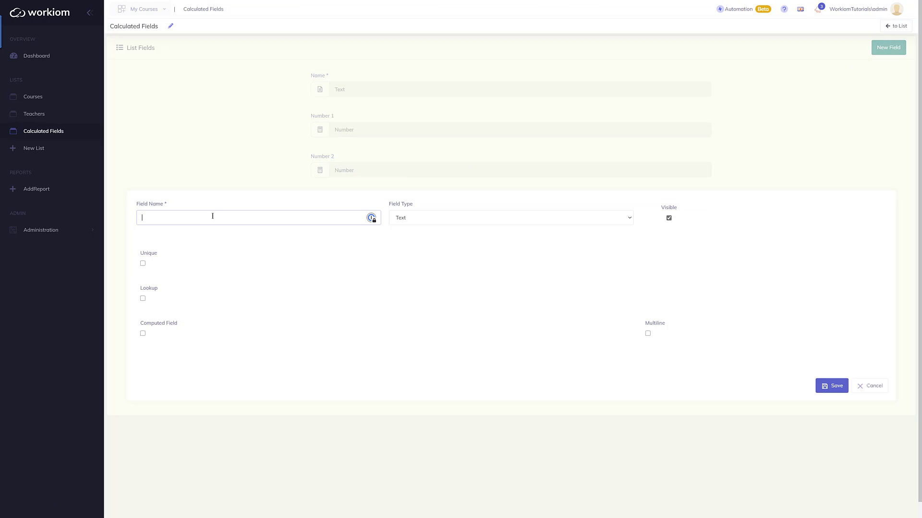
text(Sum)
click(396, 219)
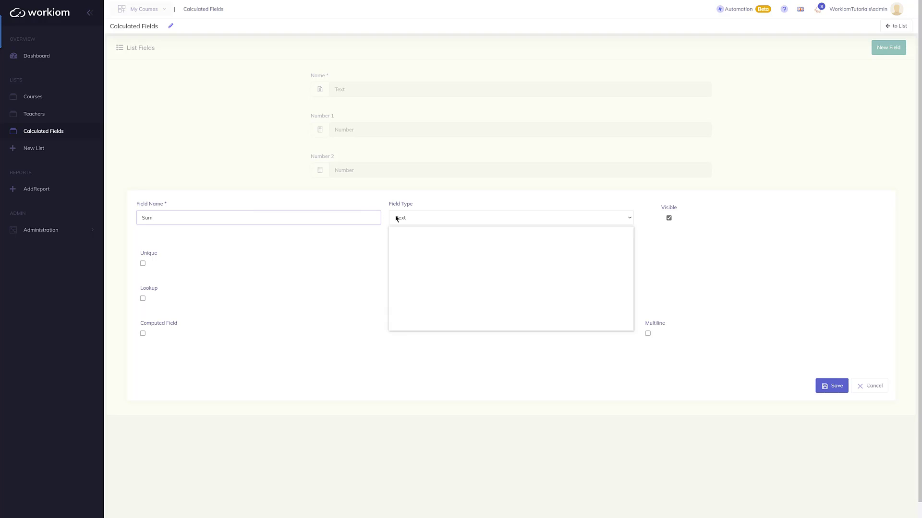
click(413, 239)
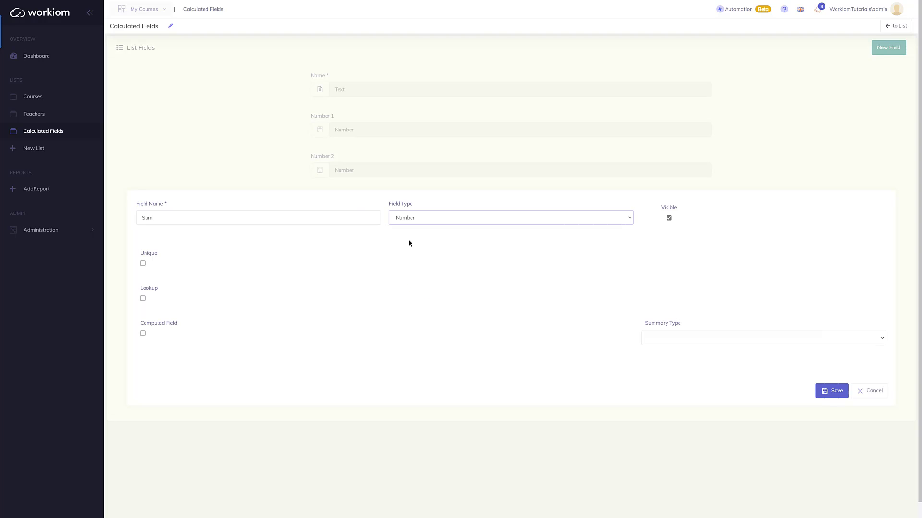
click(143, 335)
- Set the Sum field's formula to Number 1 + Number 2 (_F_648368 + _F_648369), save the field and return to the list
click(354, 330)
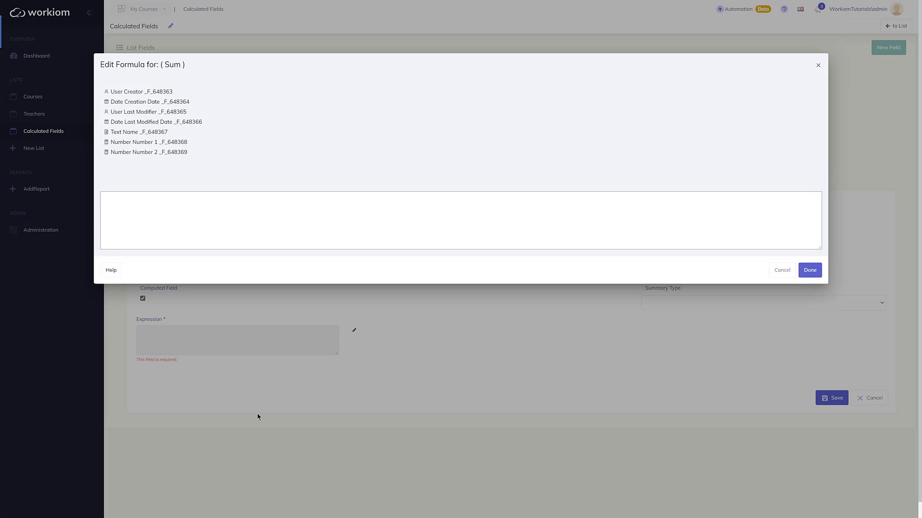
drag(120, 234, 390, 299)
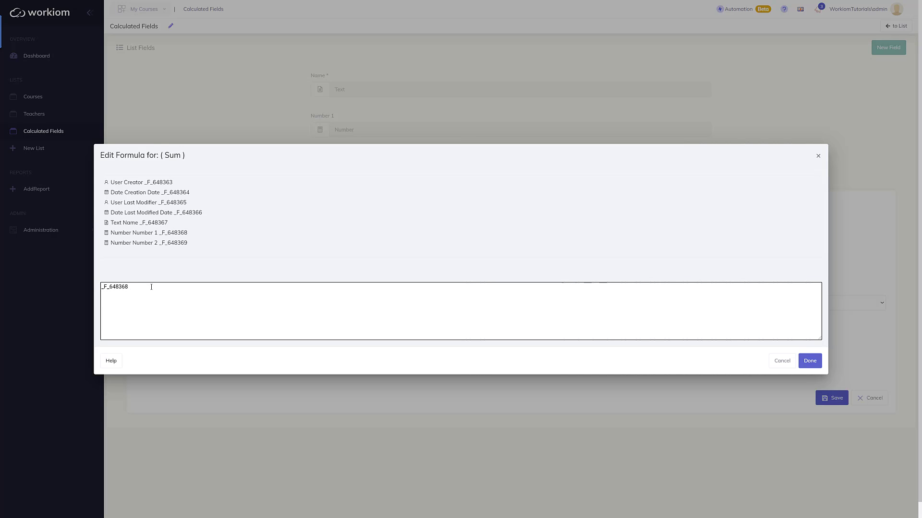
text(+)
click(159, 243)
click(810, 360)
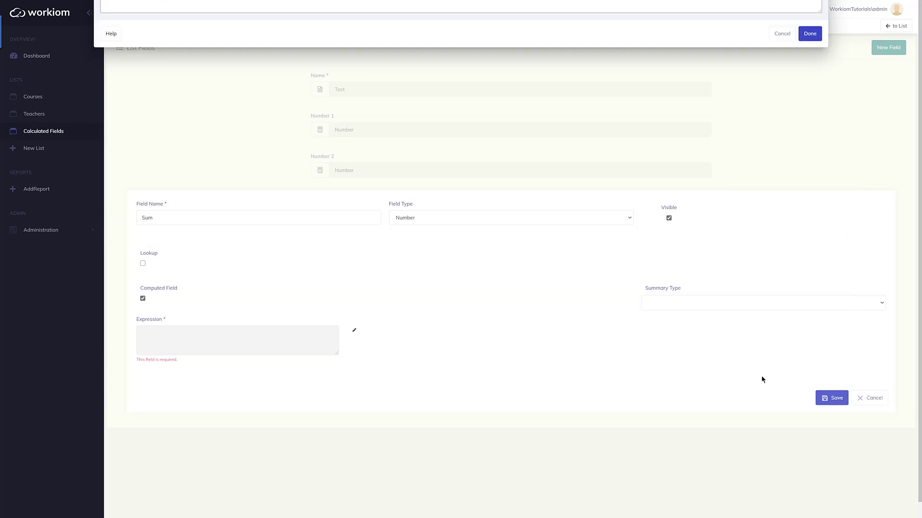
click(832, 391)
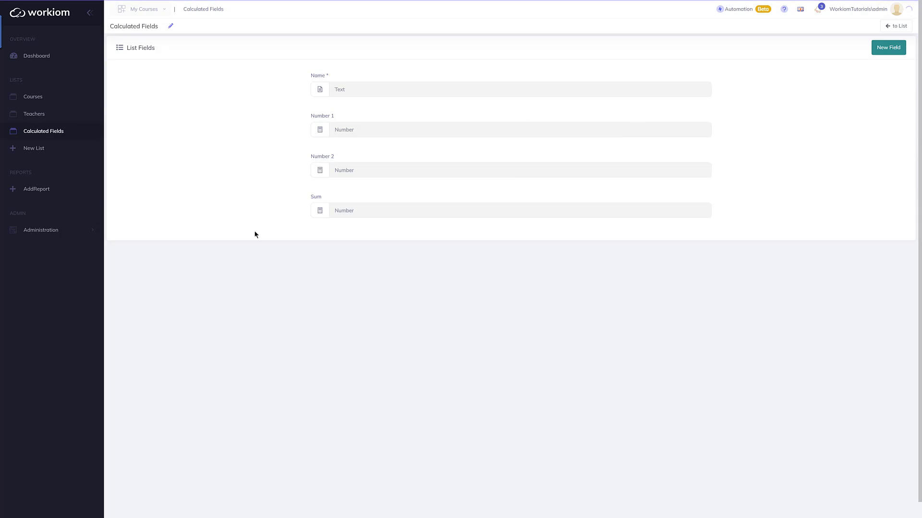
click(894, 26)
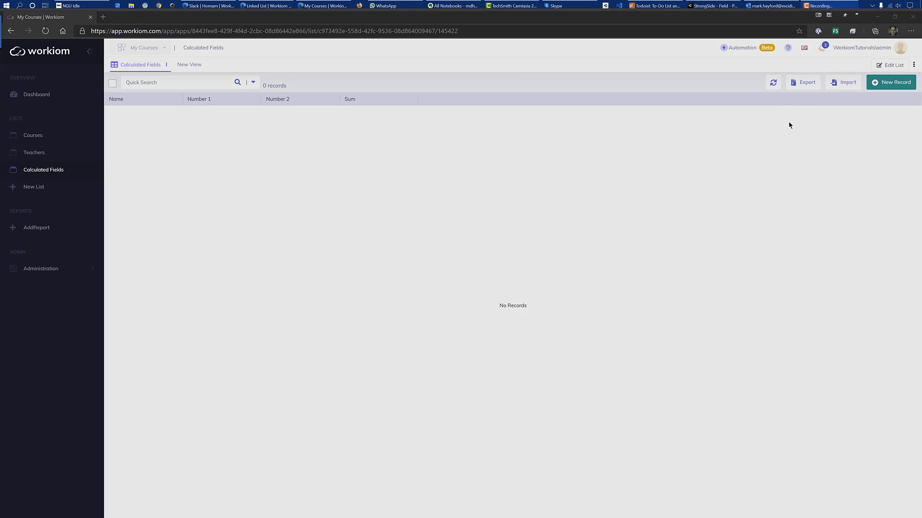
- Open the list's primary Name field for editing and rename it to Calculation
click(891, 65)
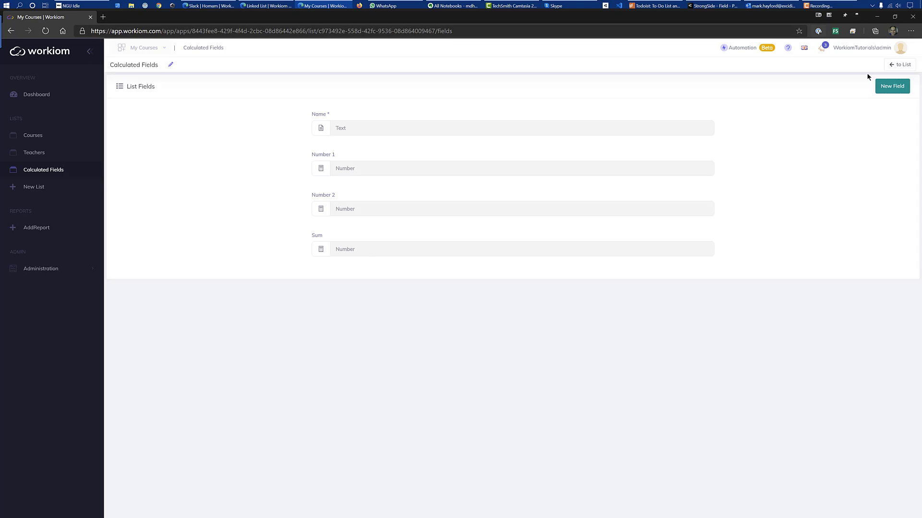
click(342, 134)
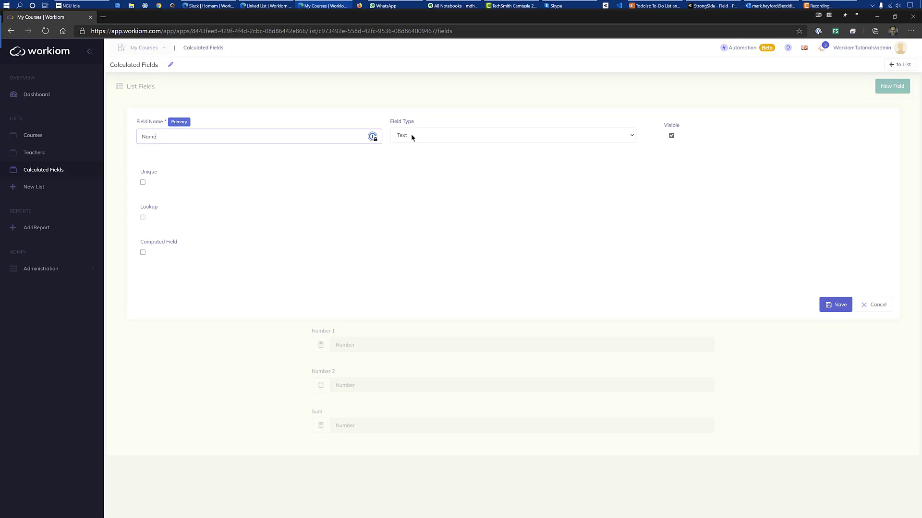
drag(151, 139, 140, 143)
click(167, 139)
key(BackSpace)
key(BackSpace)
key(BackSpace)
key(BackSpace)
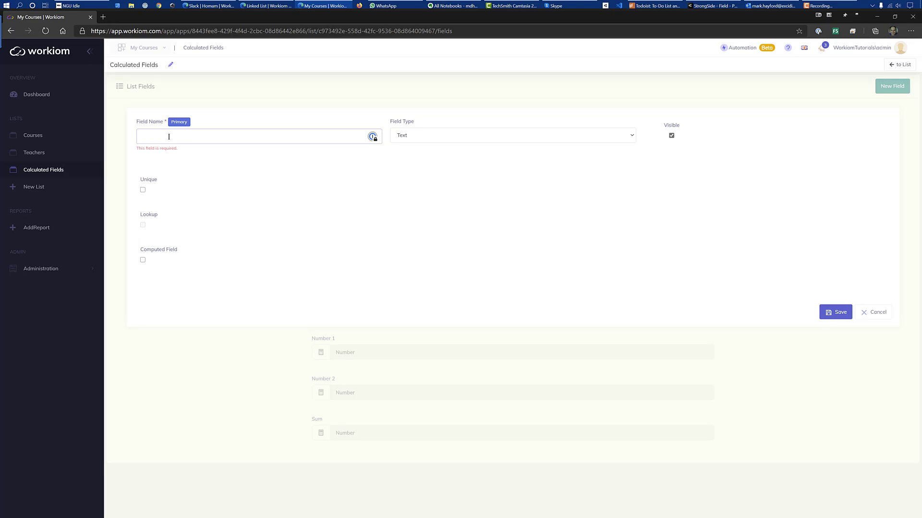
text(Calcu)
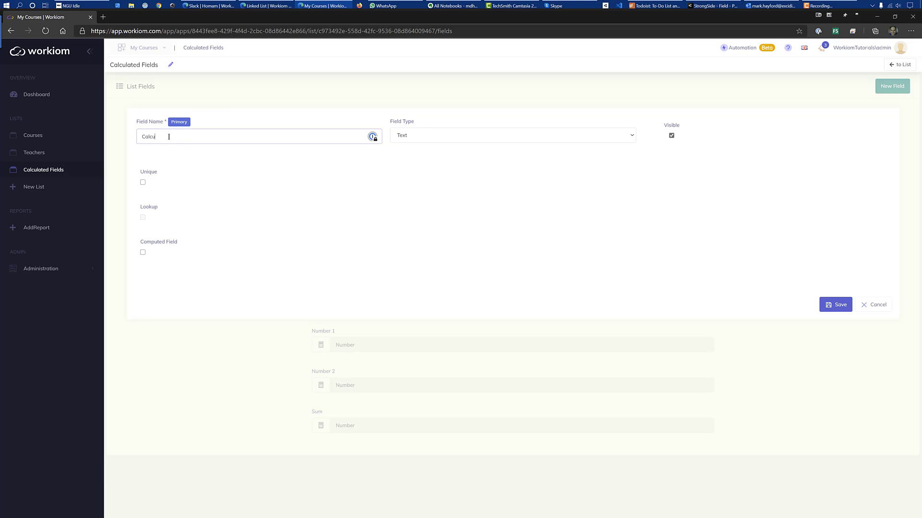
text(lation)
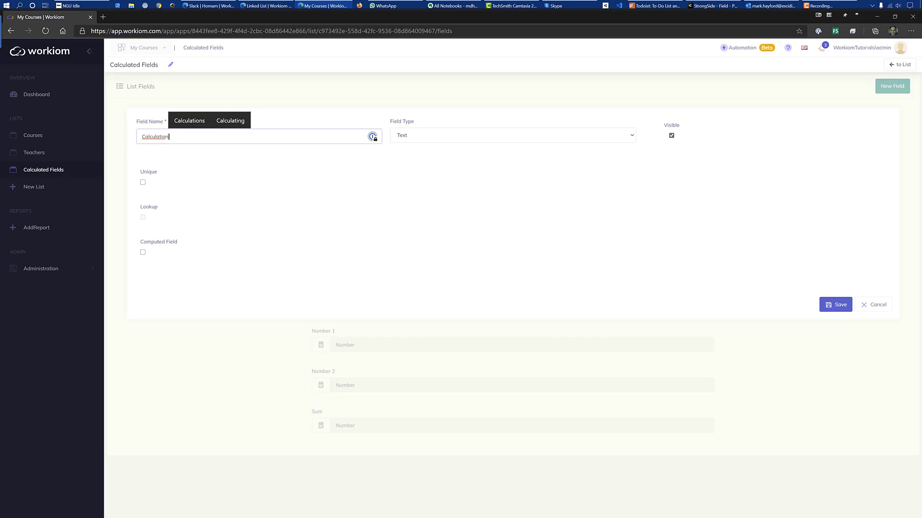
text(s)
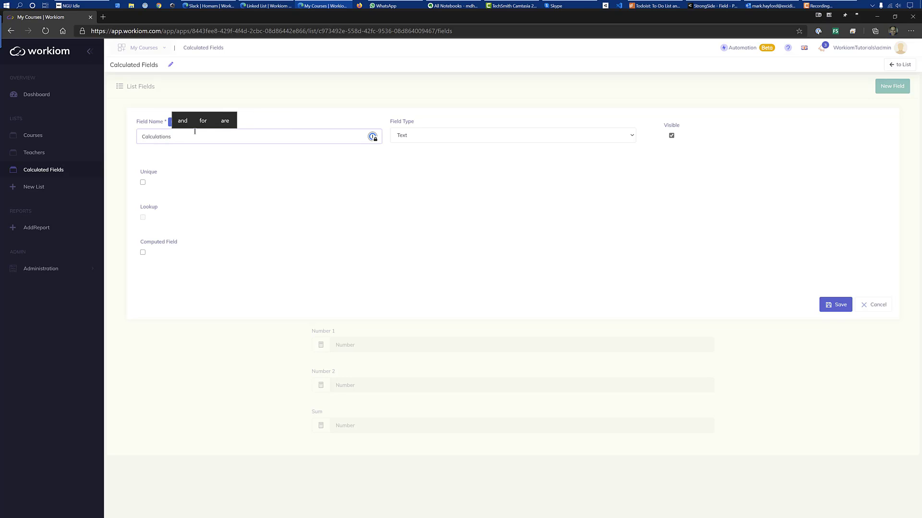
key(BackSpace)
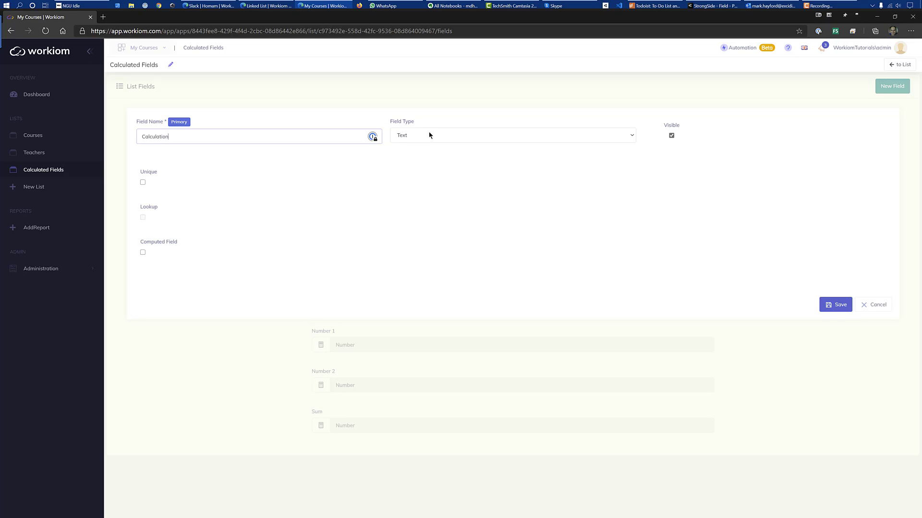
- Make the Calculation field computed with the expression "Sum is: " + _F_648371, and save it
click(143, 253)
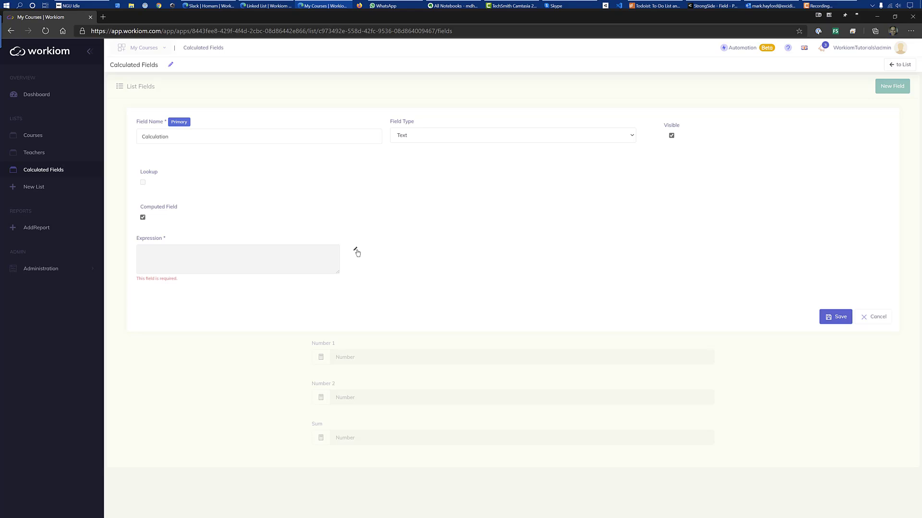
click(355, 250)
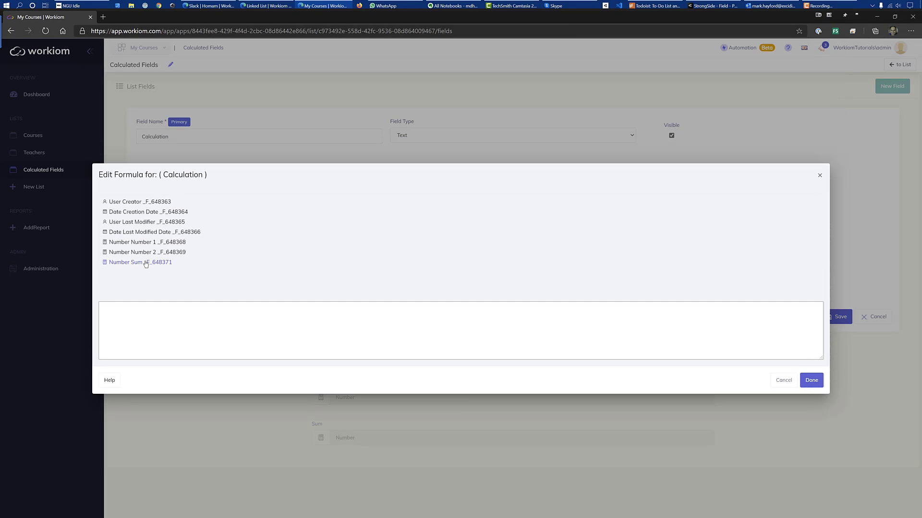
click(105, 318)
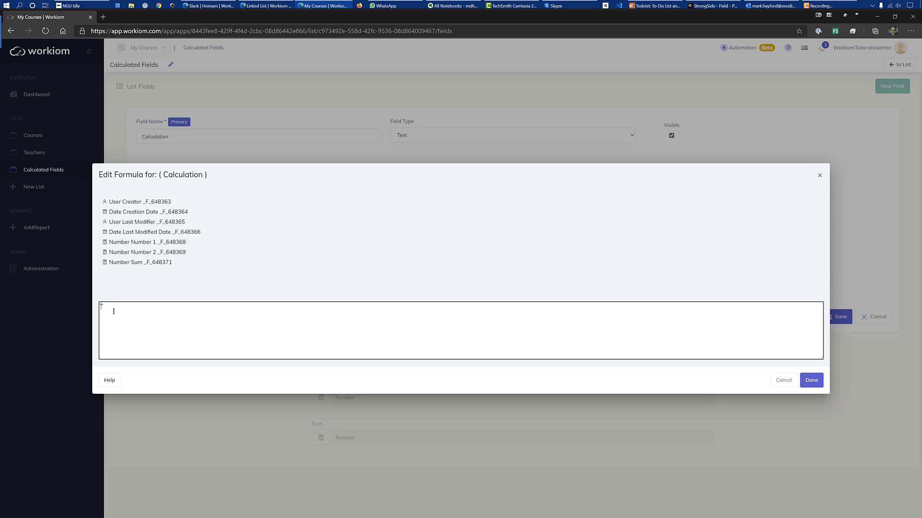
text("Sum is:)
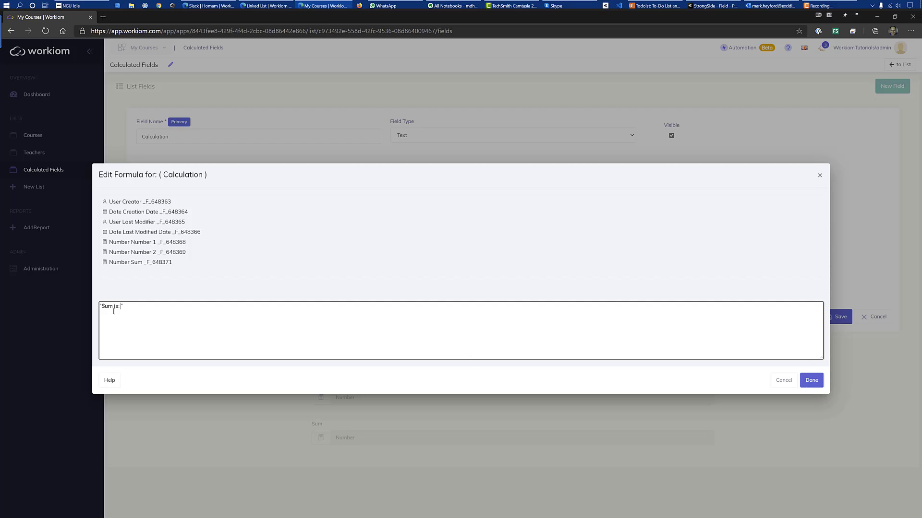
key(Right)
text(+)
click(136, 263)
click(811, 381)
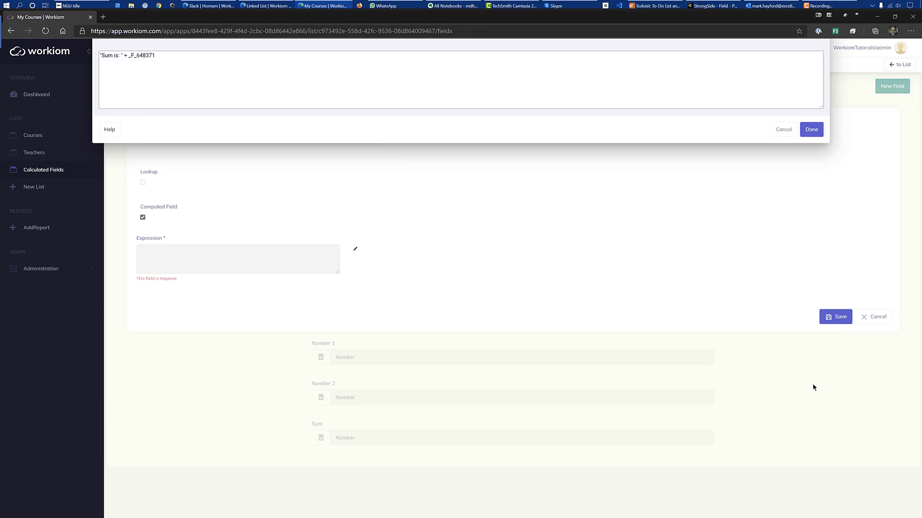
click(844, 313)
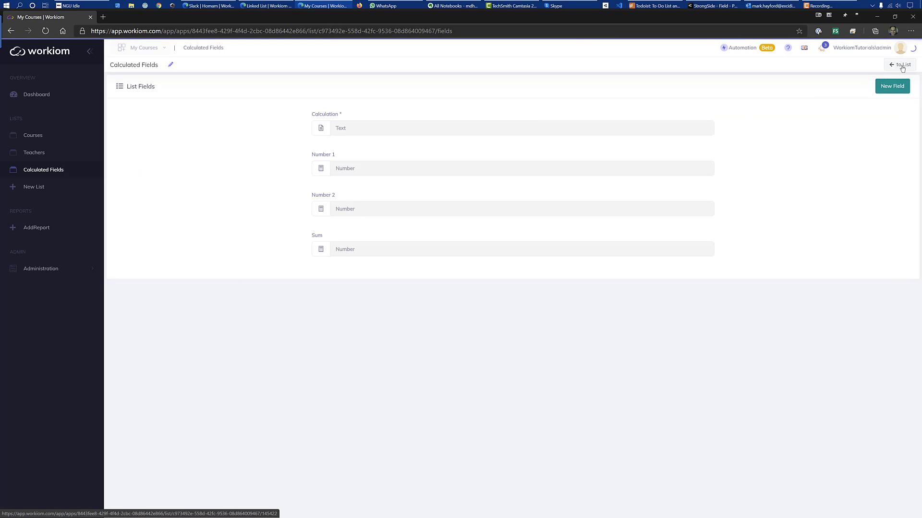
- Return to the list and add a record with Number 1 set to 5 and Number 2 set to 3
click(902, 67)
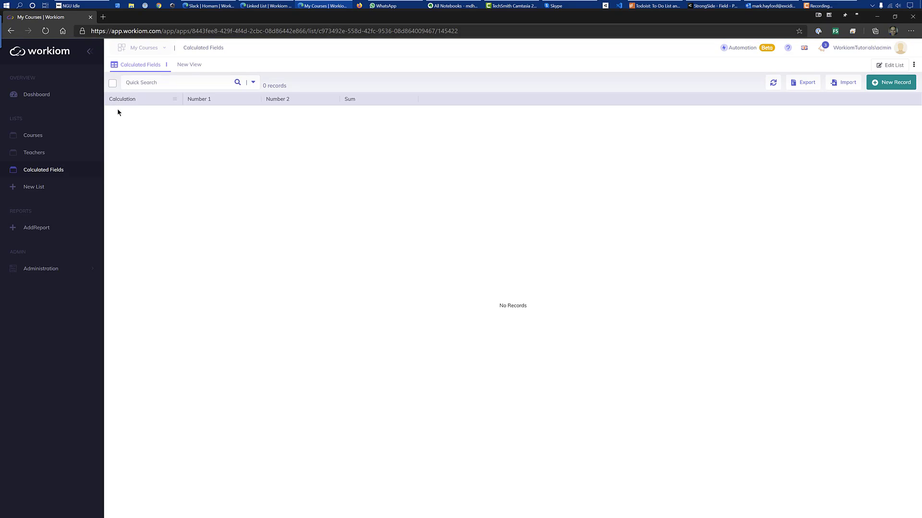
click(881, 84)
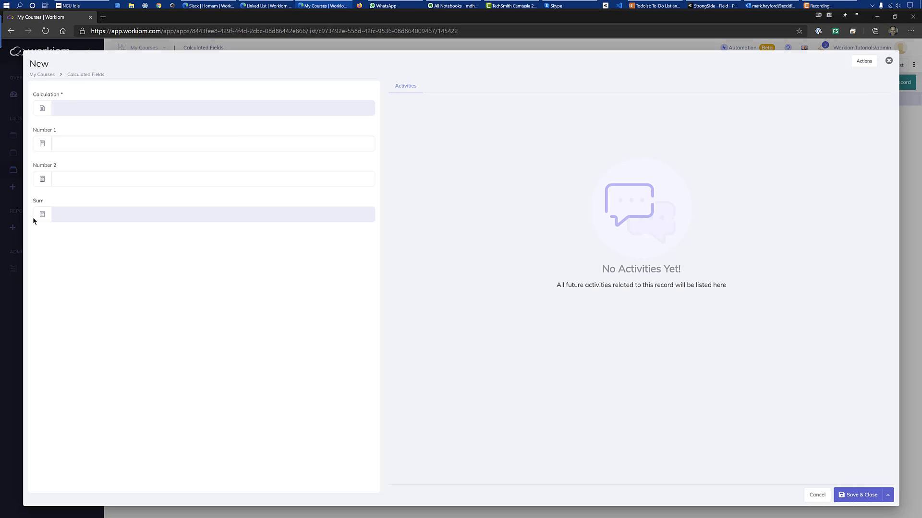
click(225, 146)
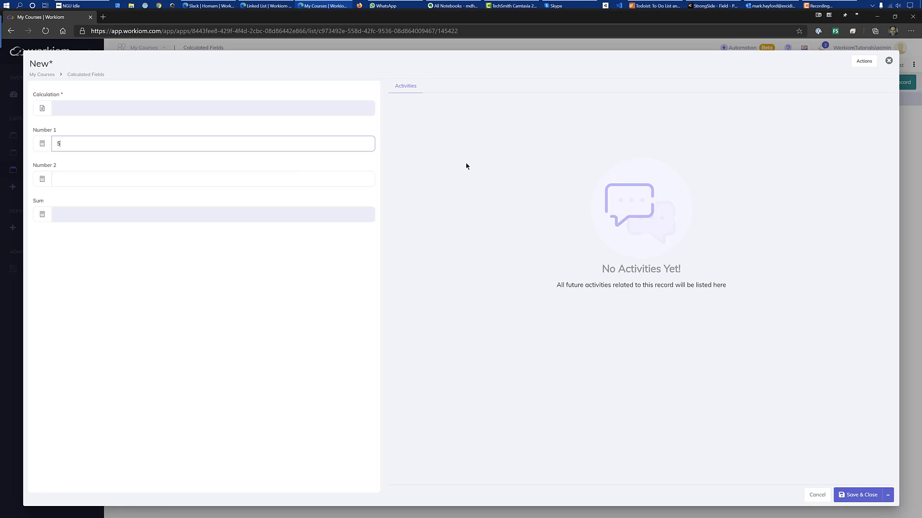
click(237, 178)
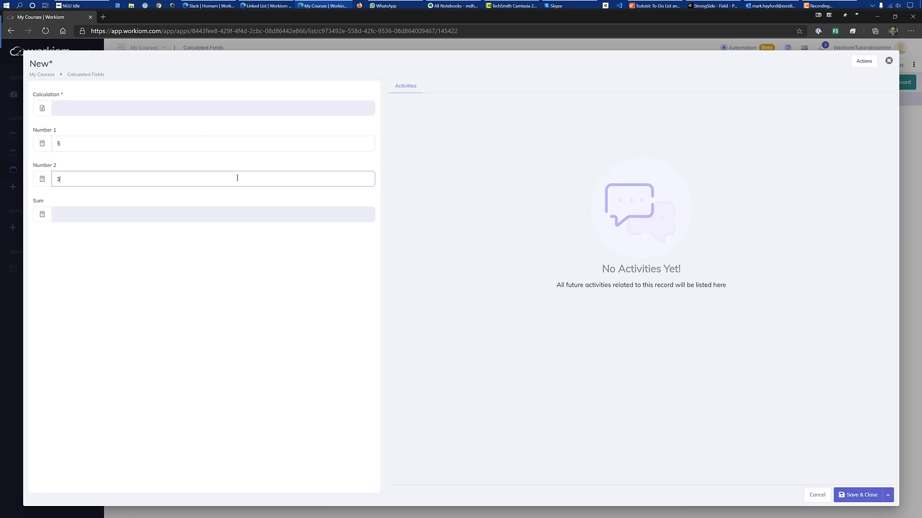
click(857, 495)
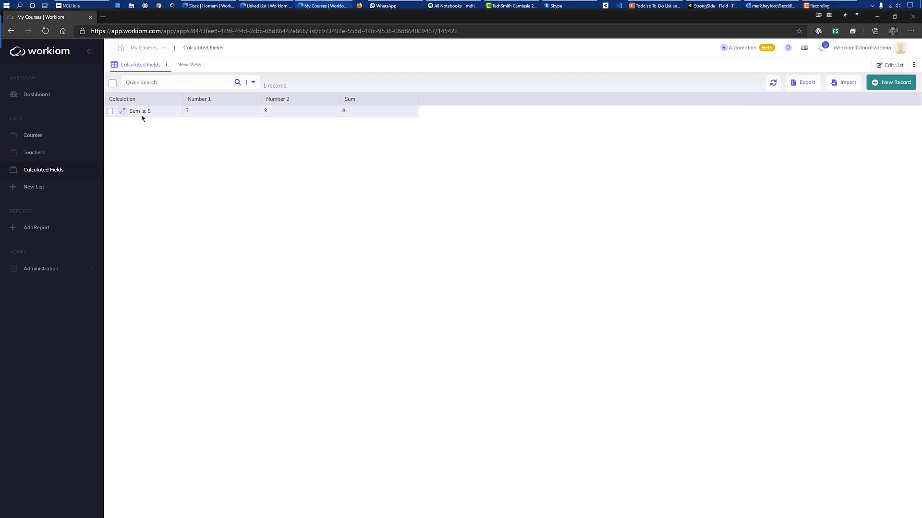
- Try to add another record with Number 1 set to 4 and Number 2 set to 3, and refresh the list
click(882, 87)
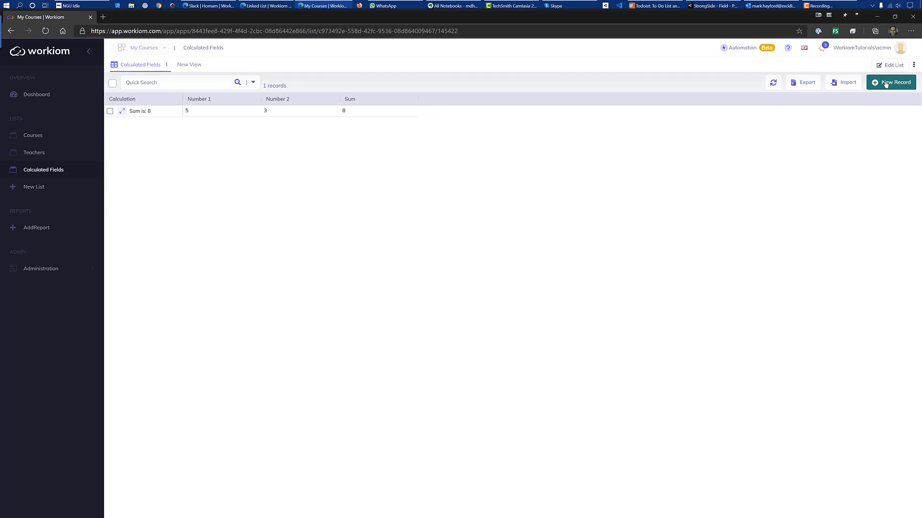
click(145, 141)
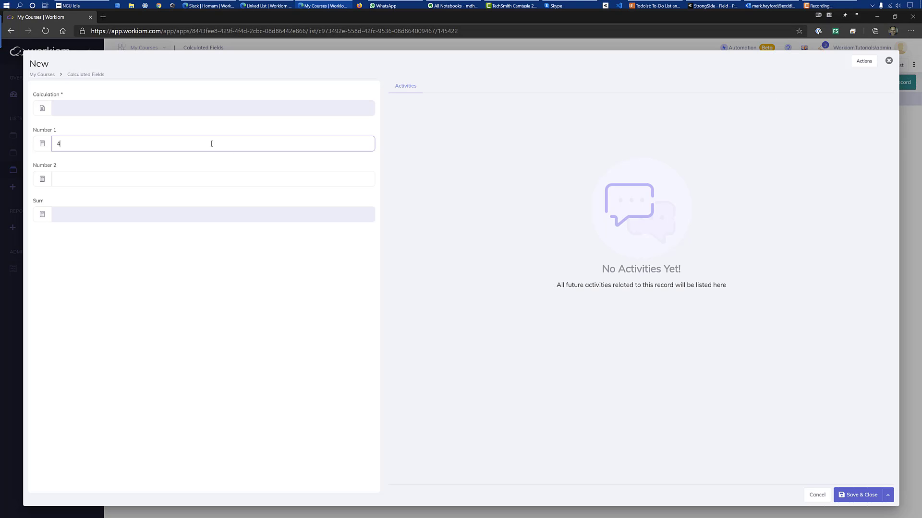
click(209, 180)
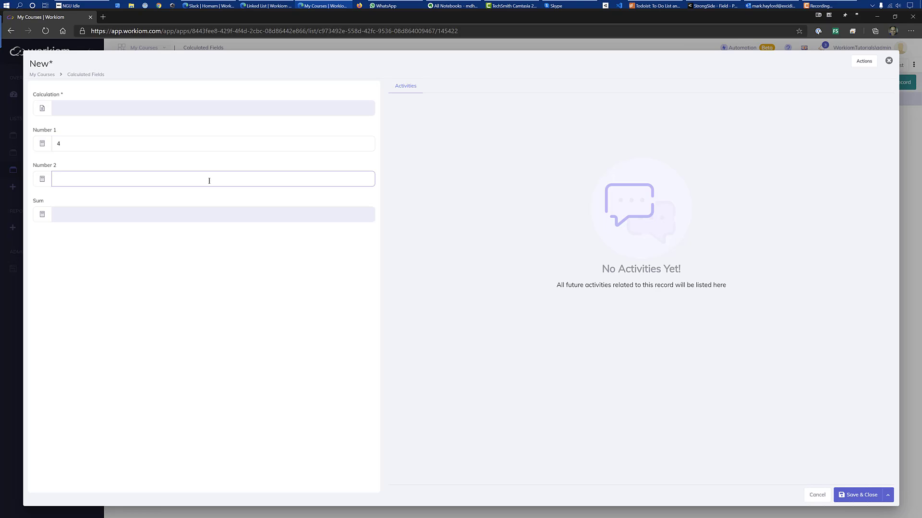
click(858, 495)
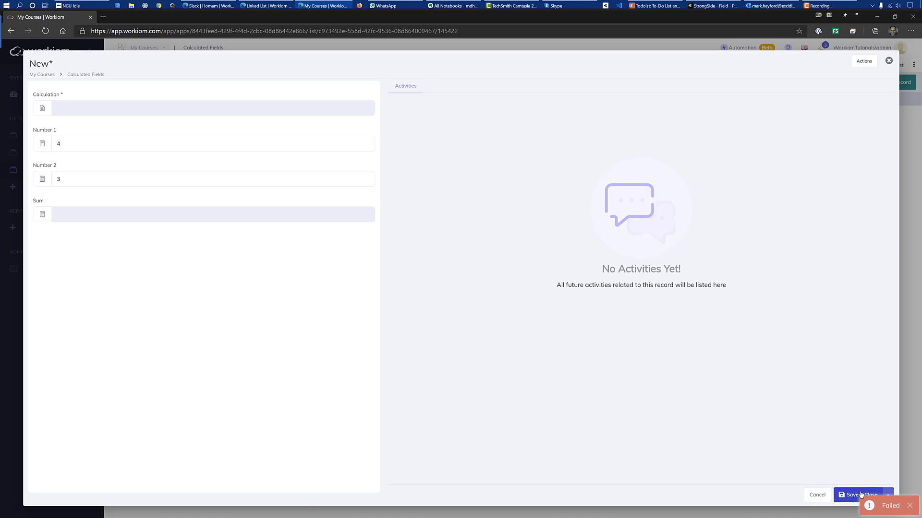
click(889, 61)
click(439, 312)
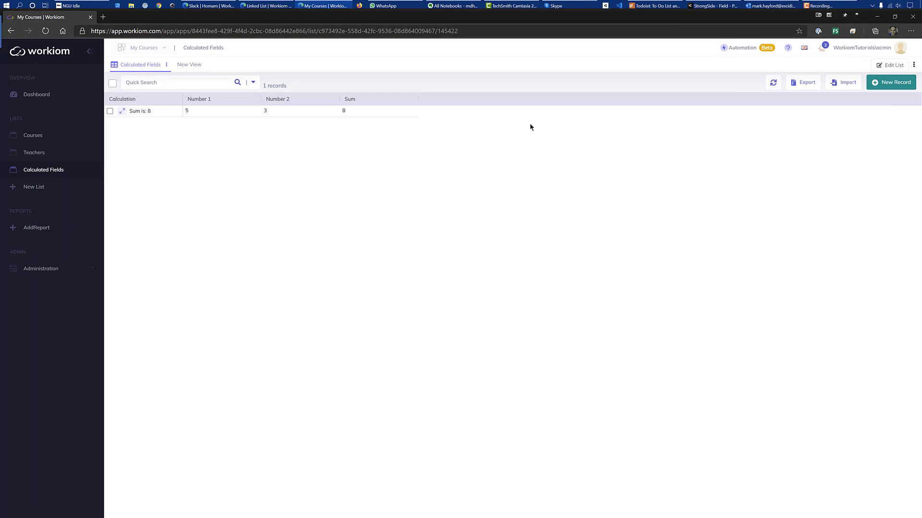
click(772, 82)
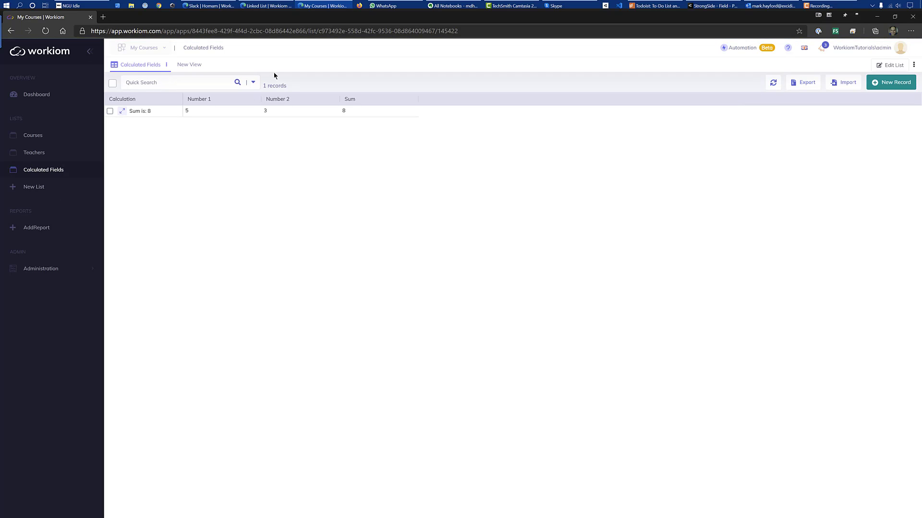